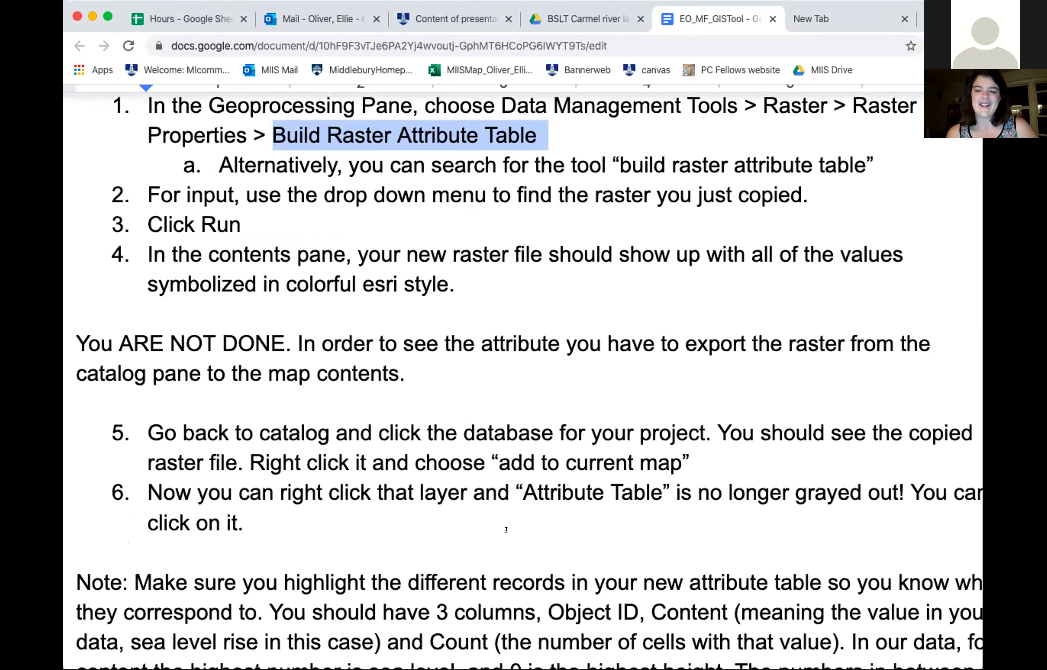
# - Scroll through the Google Doc guide on copying the raster as 32 bit signed and building its attribute table
pyautogui.scroll(-3, 506, 530)
pyautogui.scroll(-1, 506, 530)
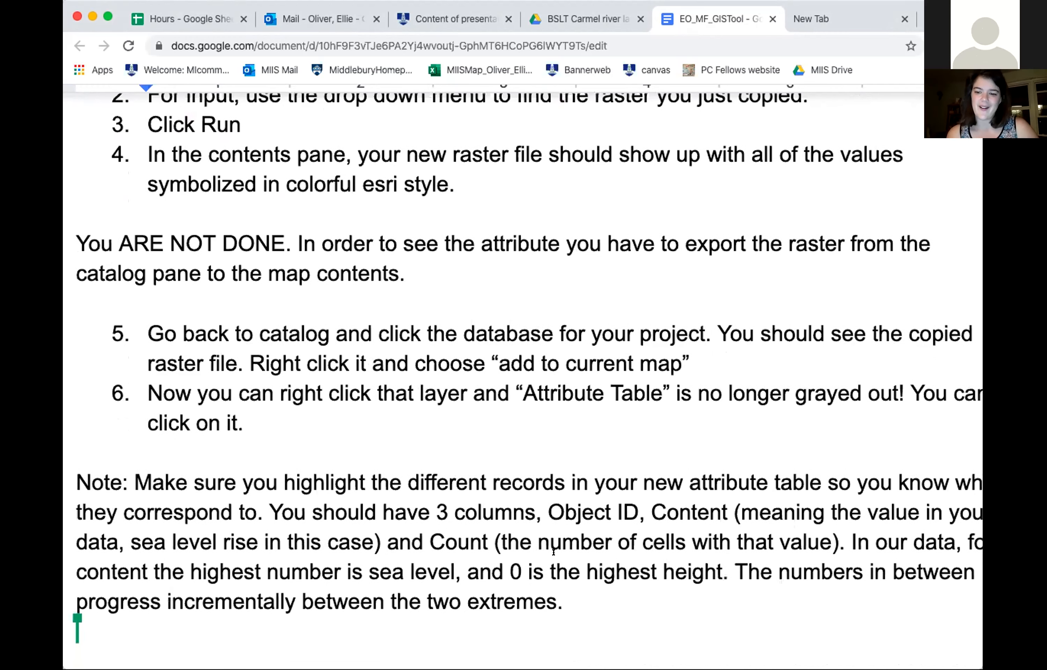
pyautogui.scroll(-8, 553, 551)
pyautogui.scroll(-12, 554, 545)
pyautogui.scroll(20, 554, 544)
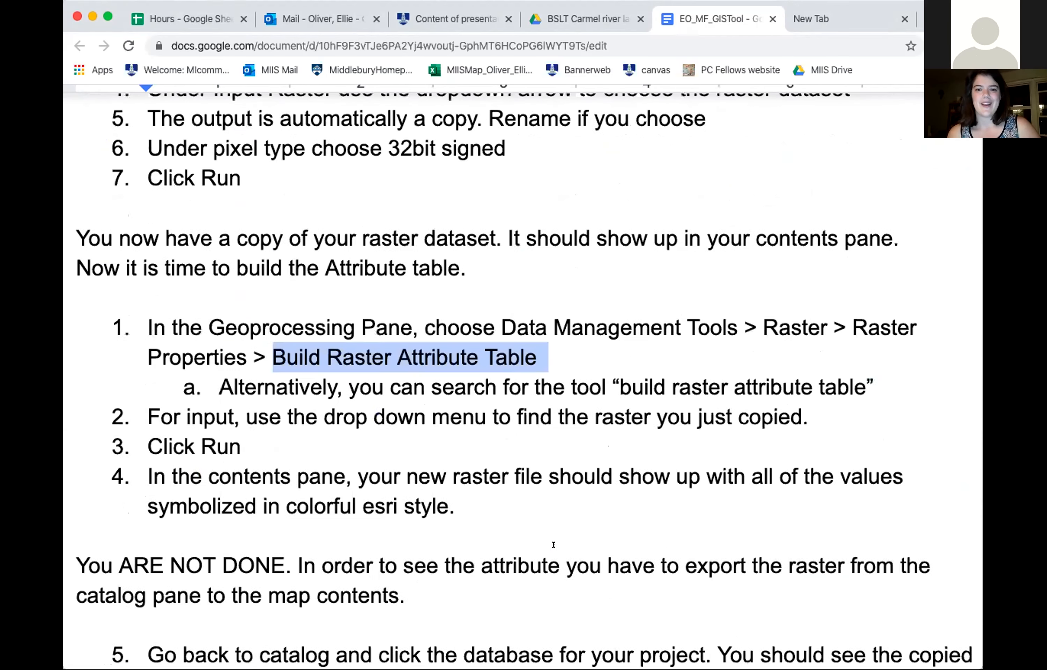
pyautogui.scroll(15, 553, 545)
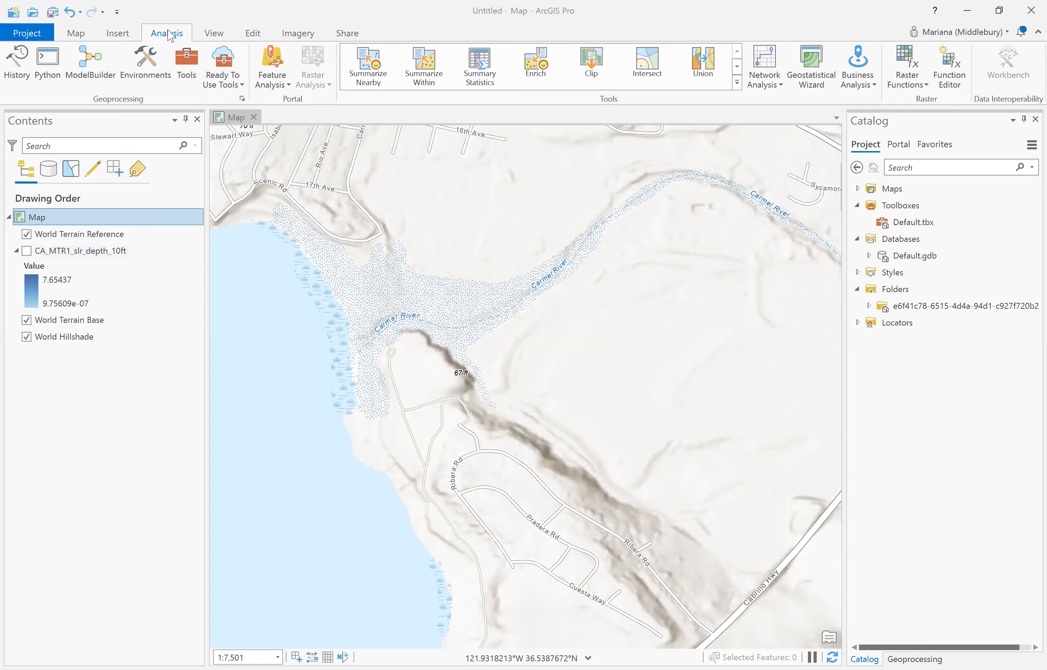
# - Open the geoprocessing toolboxes and expand Data Management Tools down to its Raster toolset
pyautogui.click(185, 65)
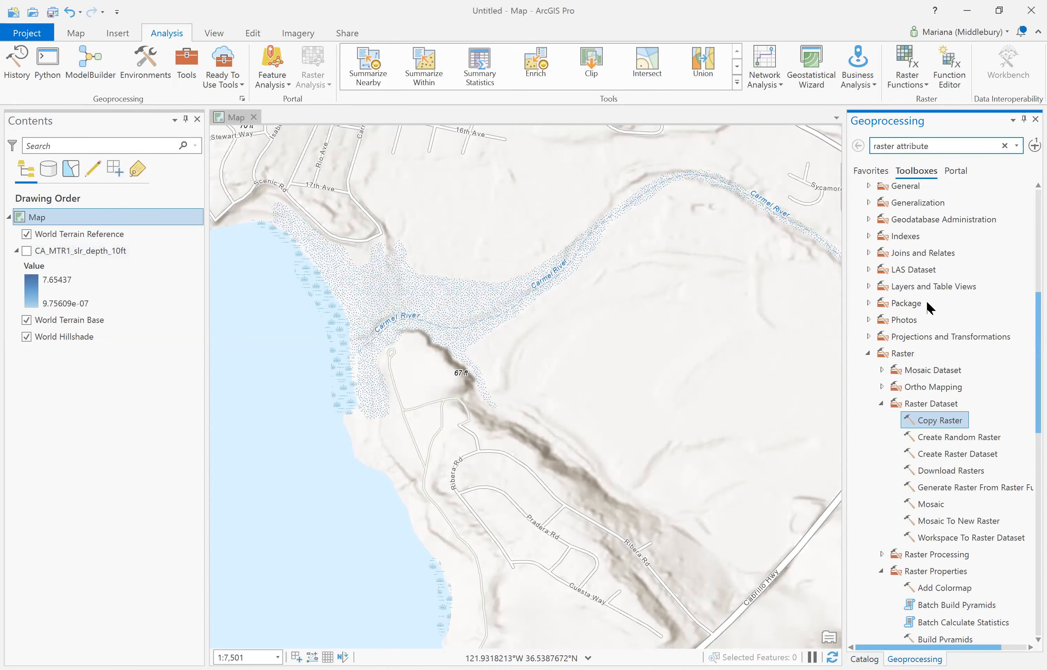
pyautogui.scroll(7, 929, 307)
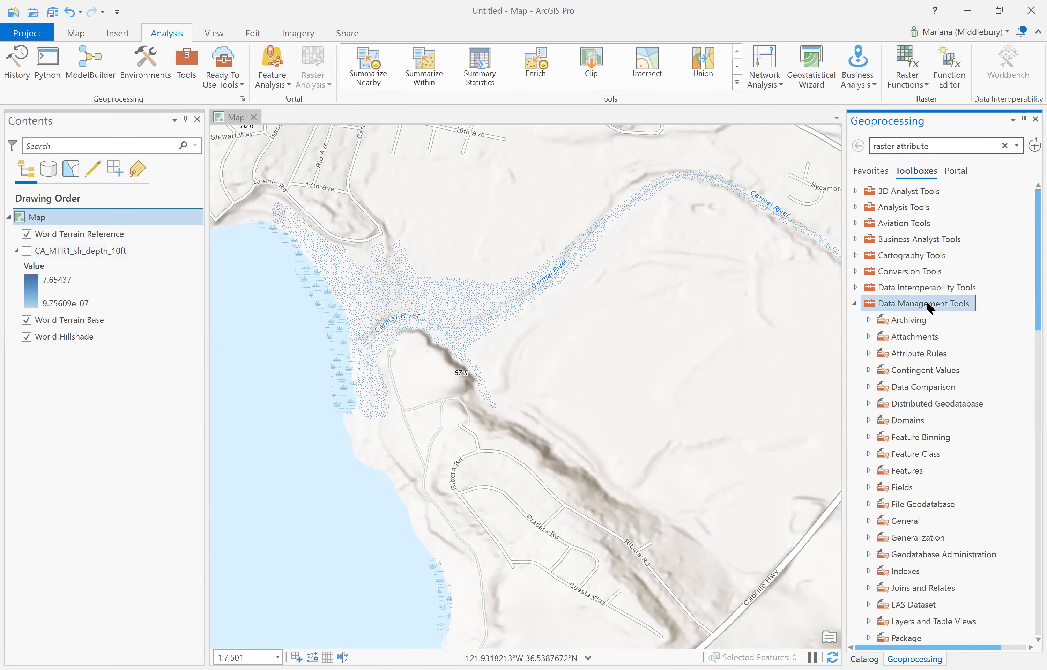
pyautogui.doubleClick(873, 306)
pyautogui.doubleClick(873, 306)
pyautogui.doubleClick(874, 307)
pyautogui.doubleClick(874, 306)
pyautogui.scroll(-12, 932, 396)
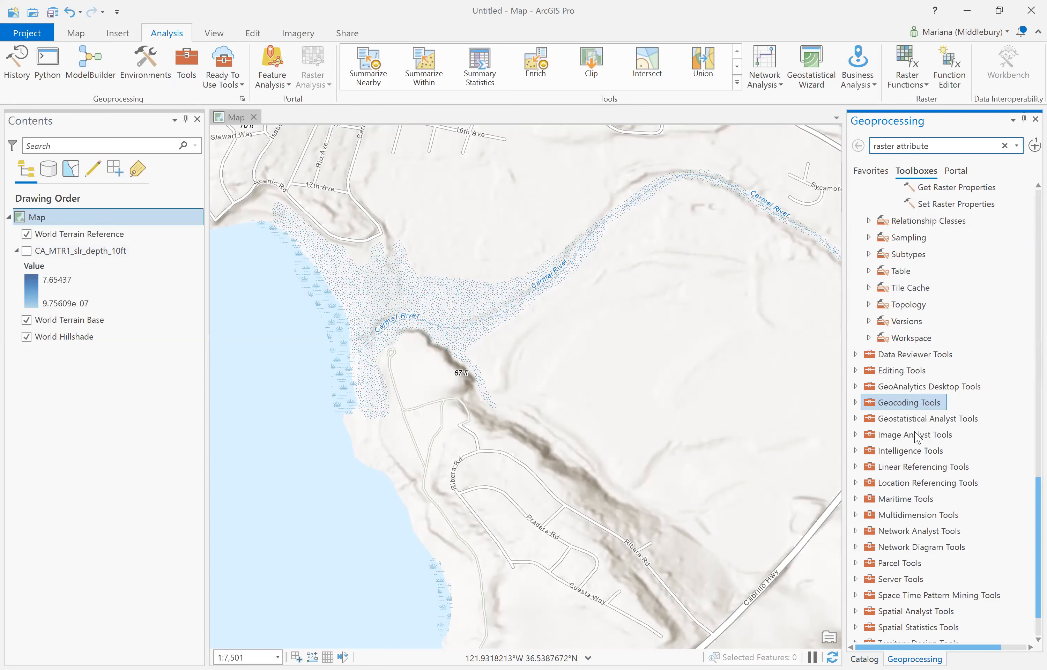
pyautogui.scroll(12, 917, 438)
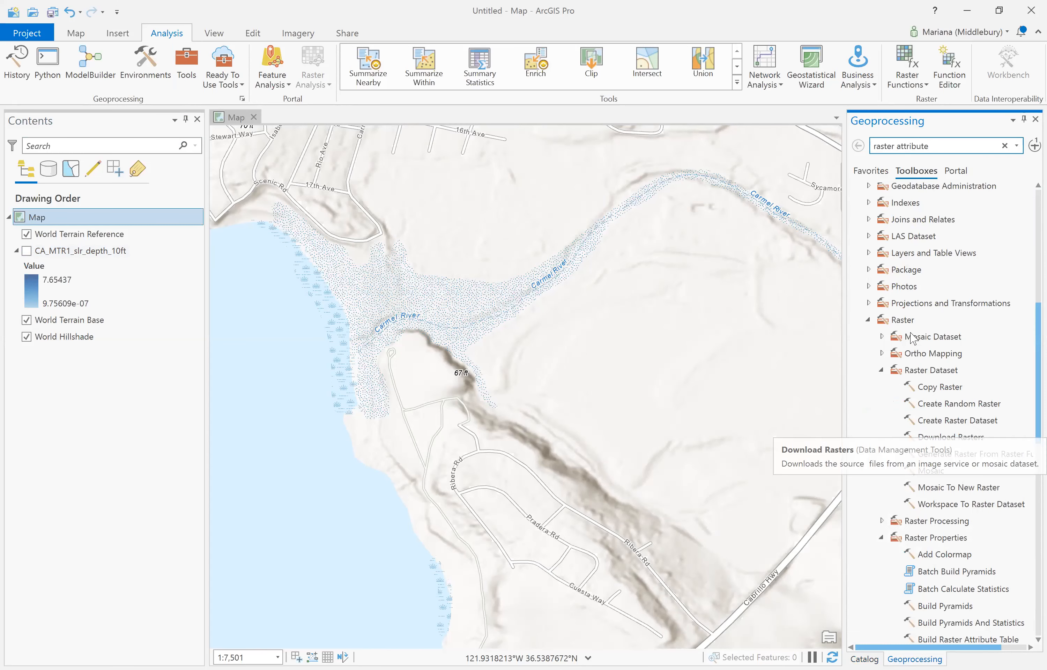
pyautogui.doubleClick(906, 322)
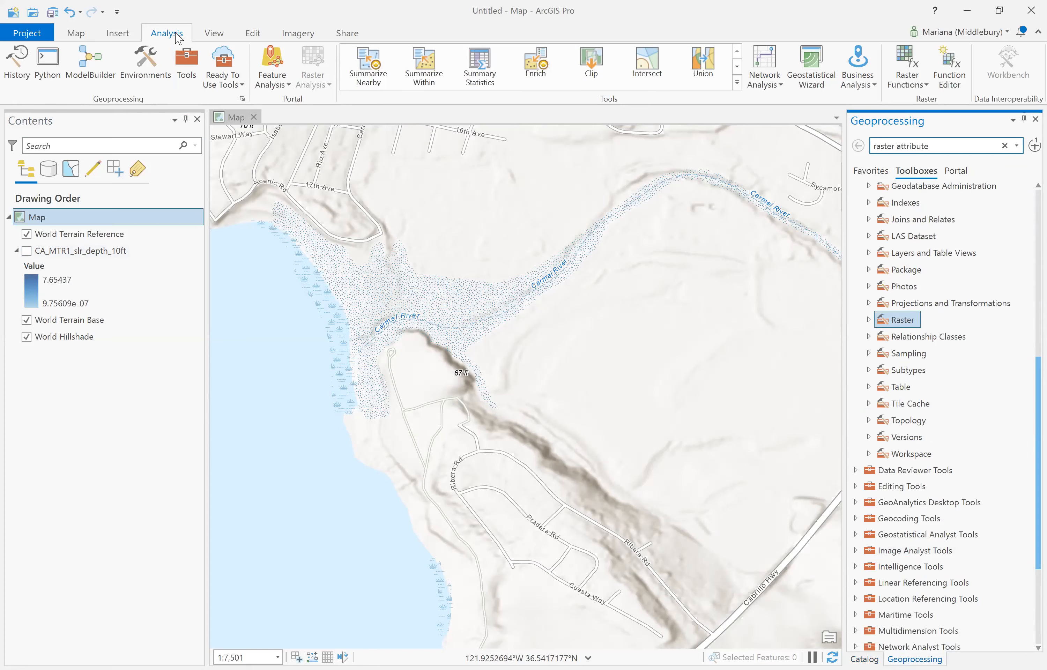
# - Open Copy Raster with CA_MTR1_slr_depth_10ft as input and pixel type 32 bit signed
pyautogui.click(1004, 147)
pyautogui.write('cop')
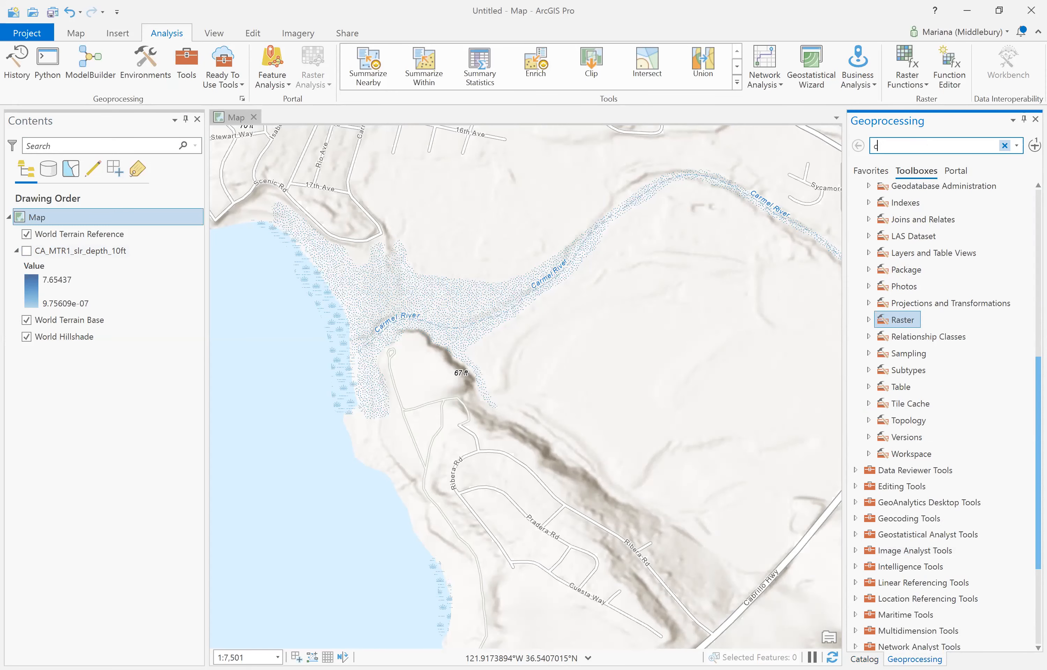
pyautogui.write('y r')
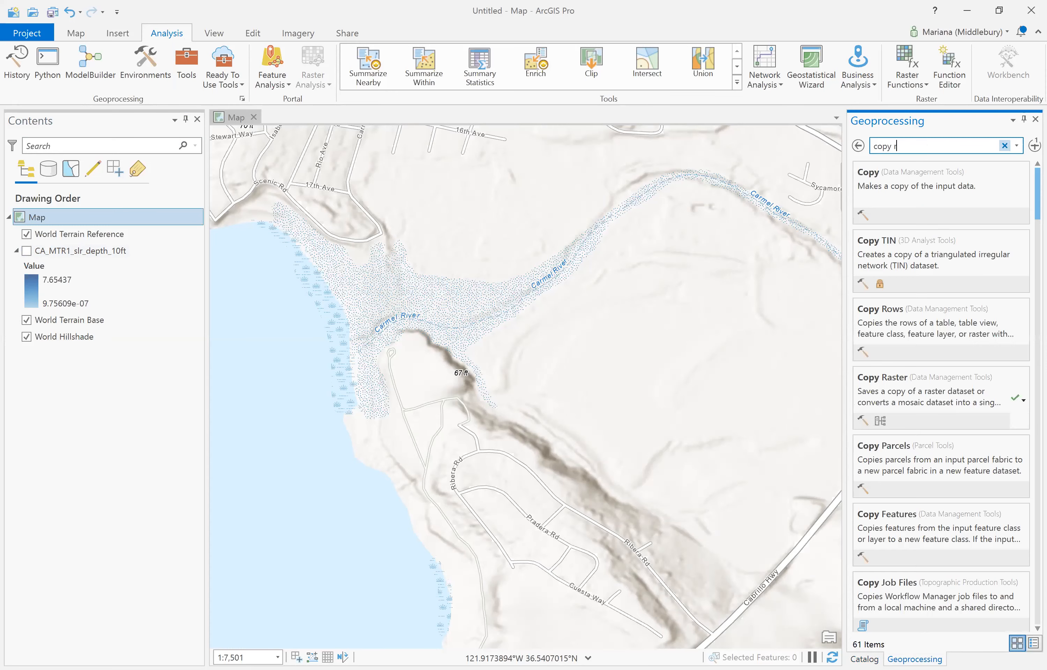
pyautogui.write('aster')
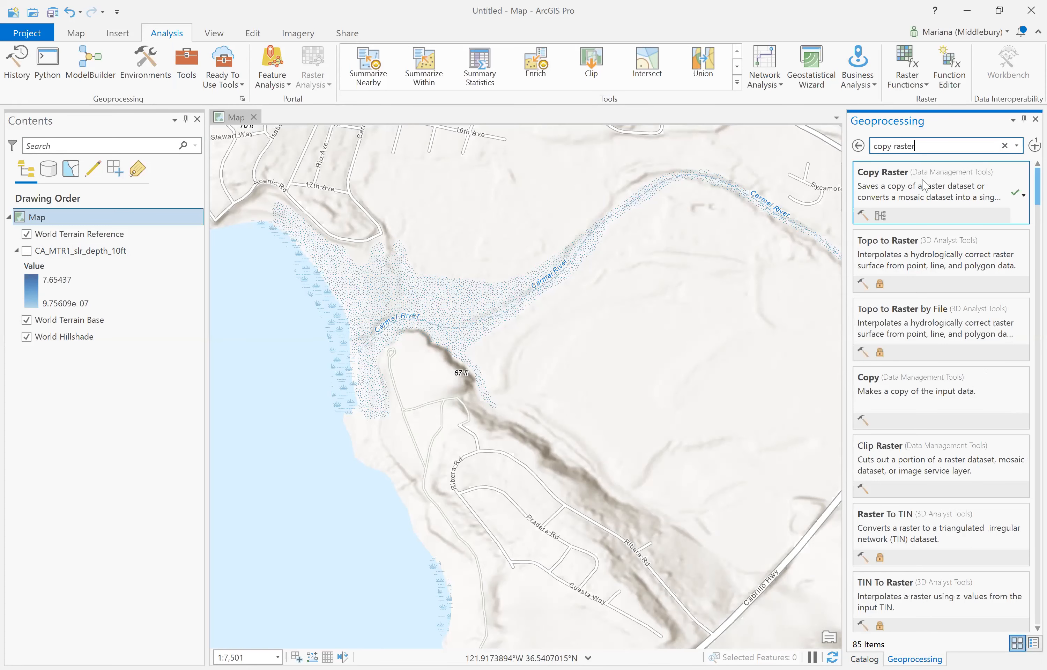
pyautogui.click(925, 186)
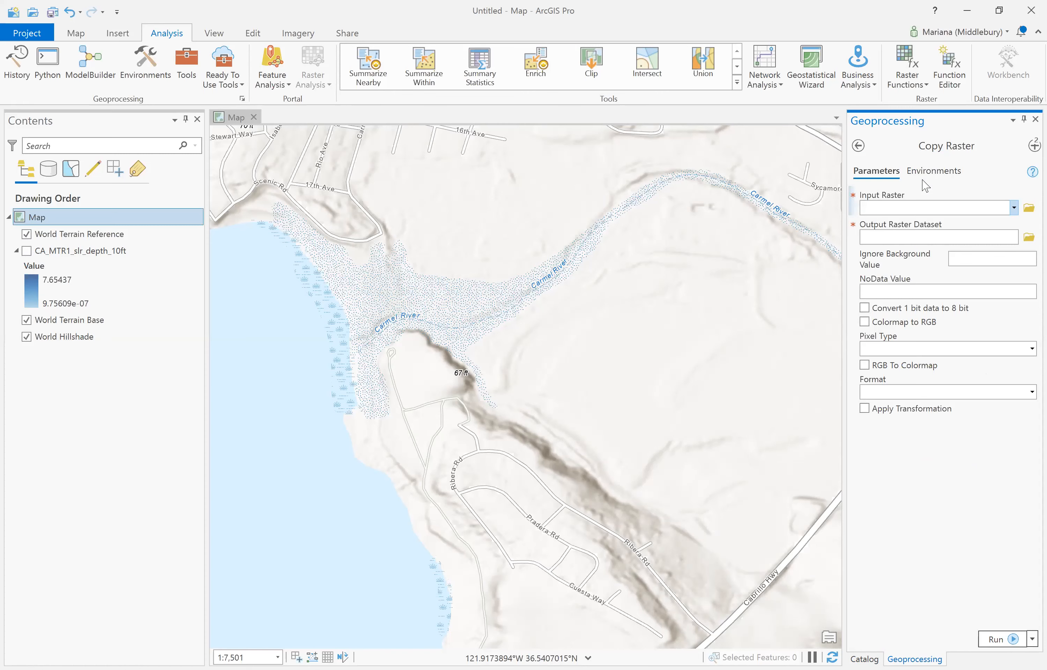
pyautogui.click(1013, 208)
pyautogui.click(983, 222)
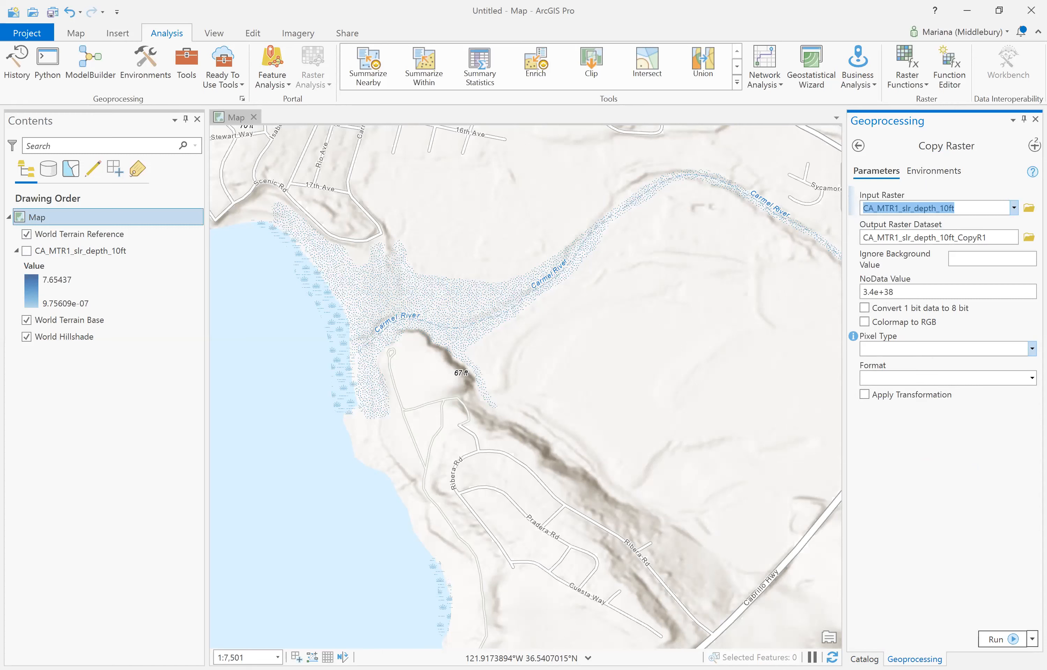
pyautogui.click(1032, 349)
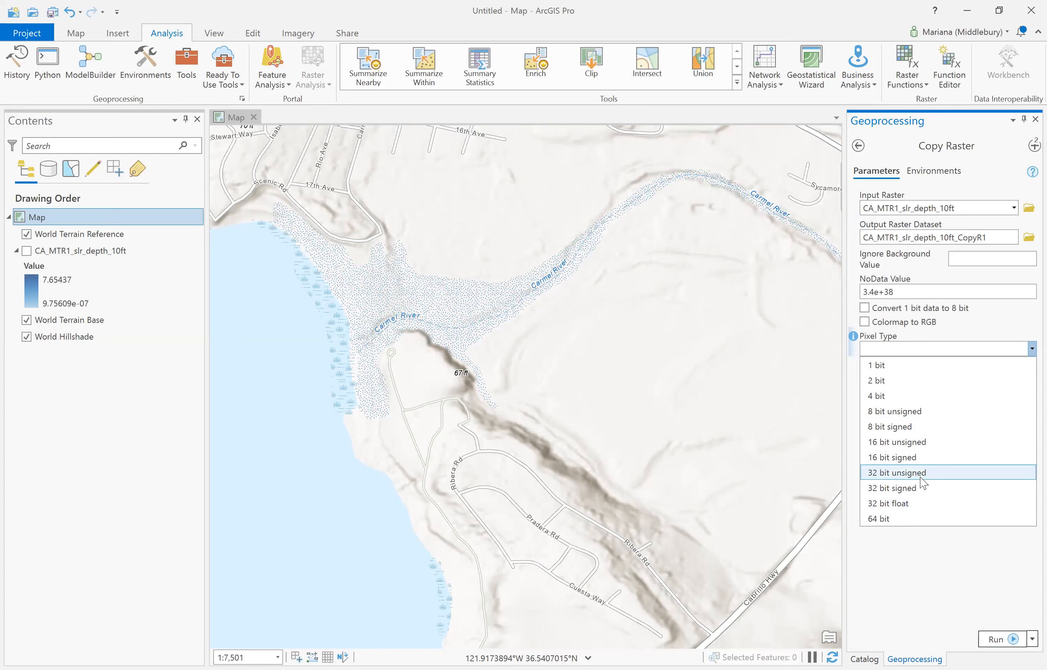
pyautogui.click(918, 488)
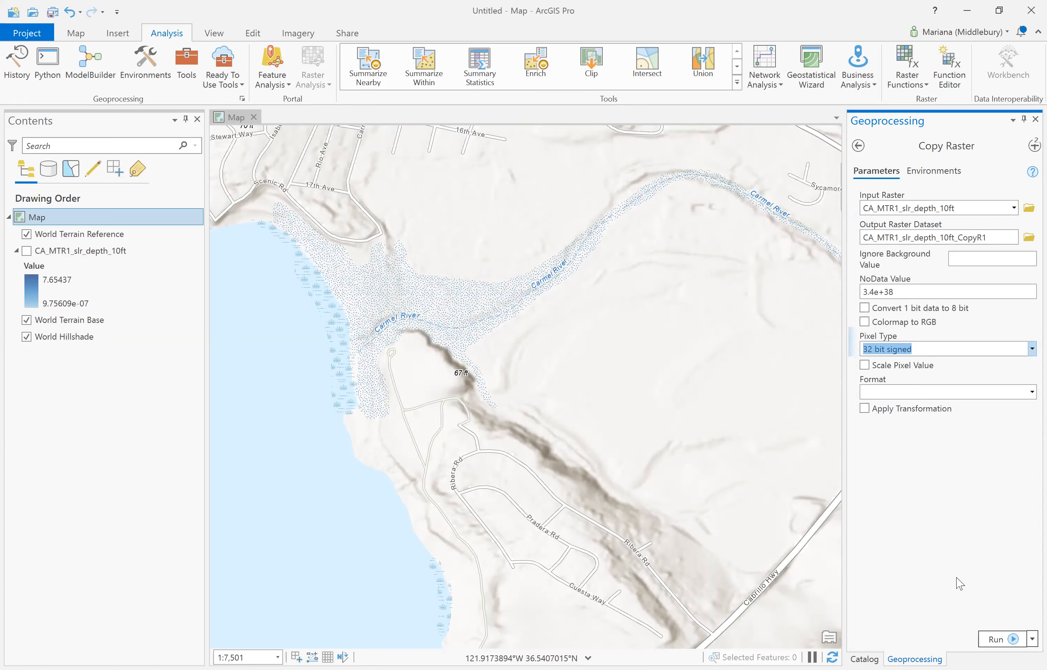
# - Run Copy Raster to create CA_MTR1_slr_depth_10ft_CopyR1 with values 0 to 8
pyautogui.click(999, 640)
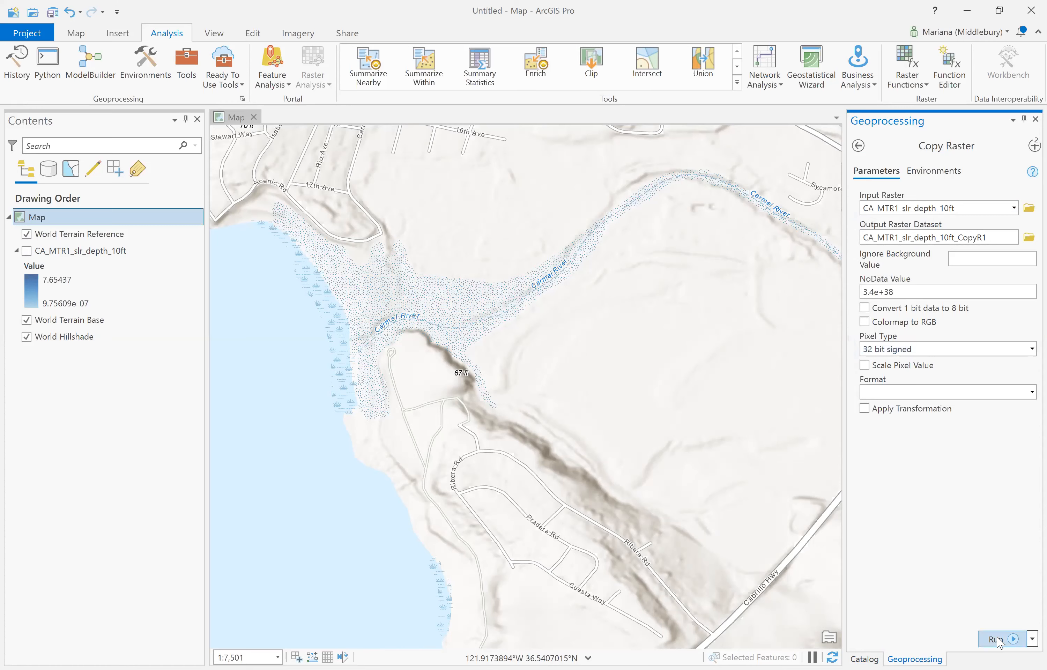
pyautogui.moveTo(999, 643)
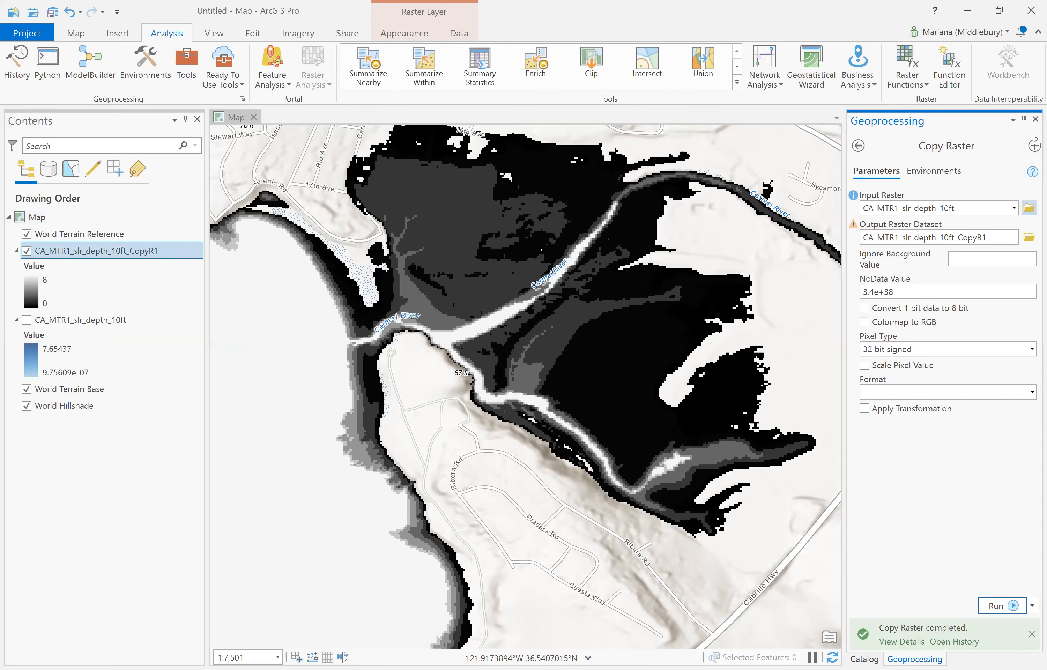
# - Open Build Raster Attribute Table from Raster Properties with CA_MTR1_slr_depth_10ft_CopyR1 as input
pyautogui.click(1034, 145)
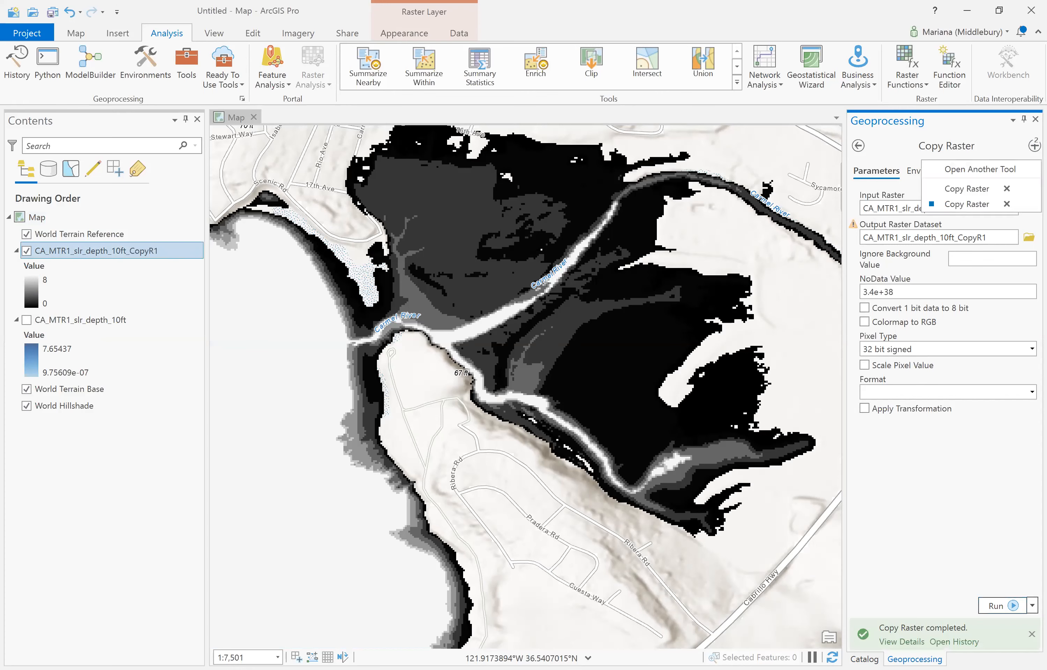
pyautogui.click(992, 171)
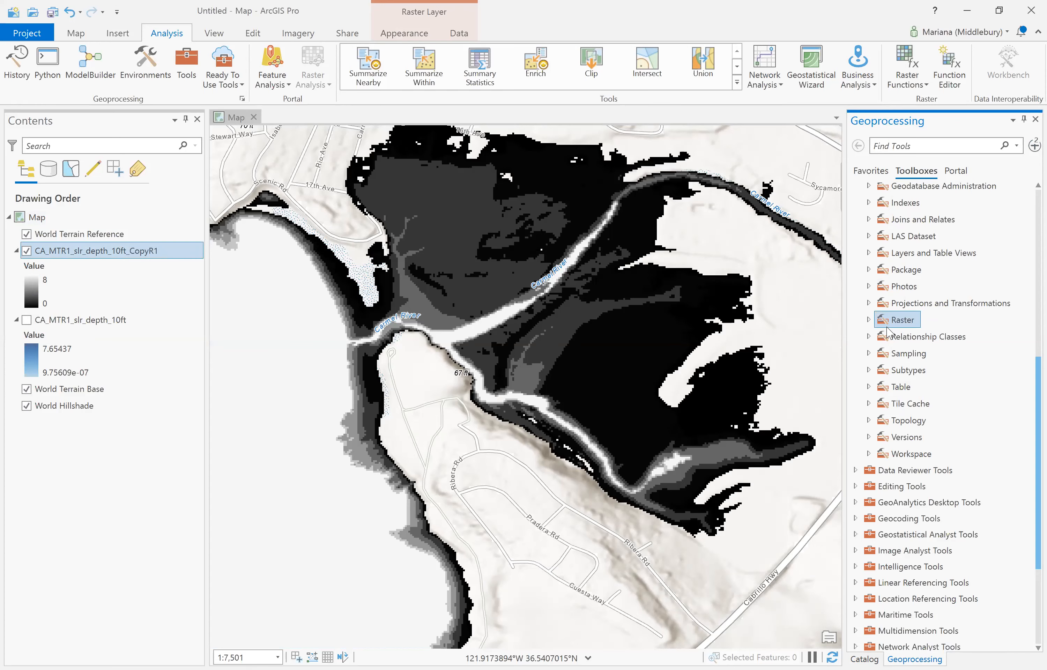
pyautogui.scroll(4, 886, 333)
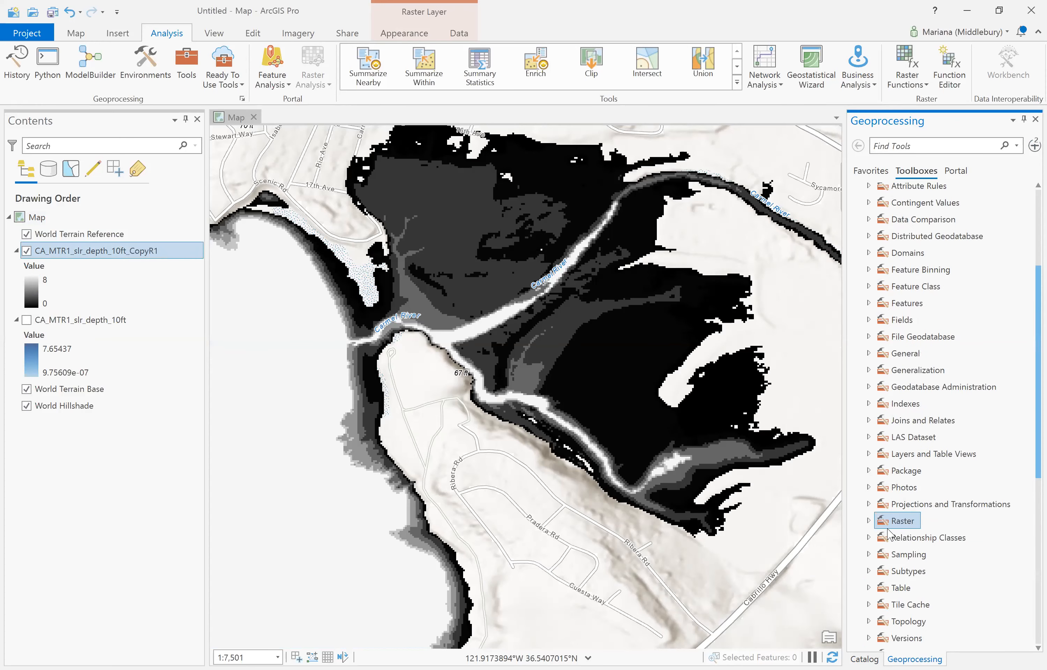
pyautogui.click(868, 521)
pyautogui.scroll(-8, 867, 521)
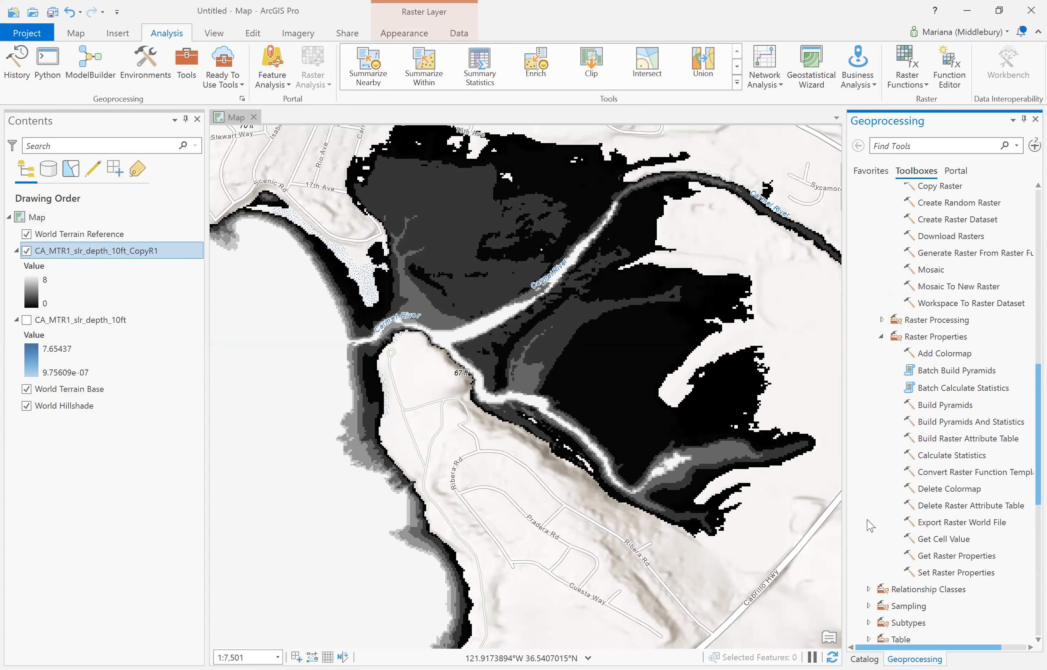
pyautogui.click(918, 338)
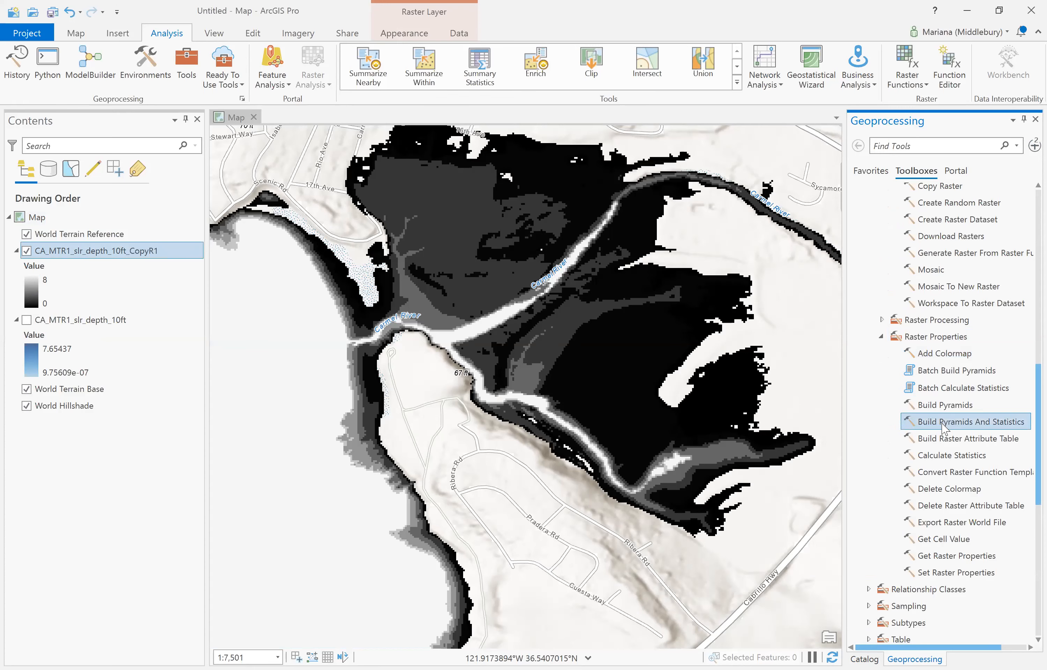
pyautogui.click(942, 438)
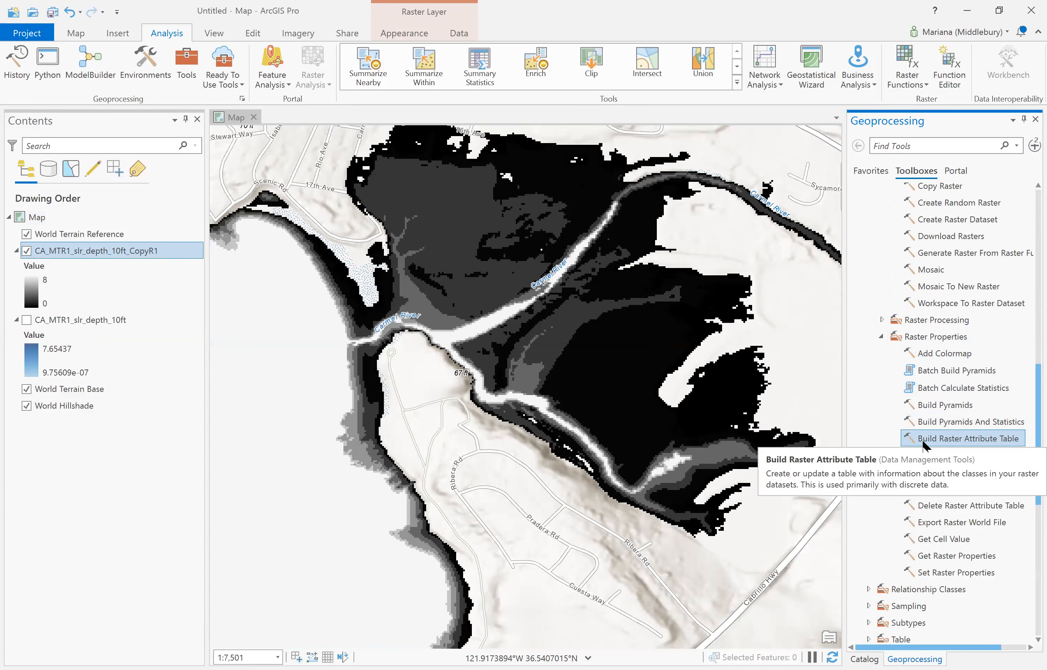
pyautogui.doubleClick(923, 441)
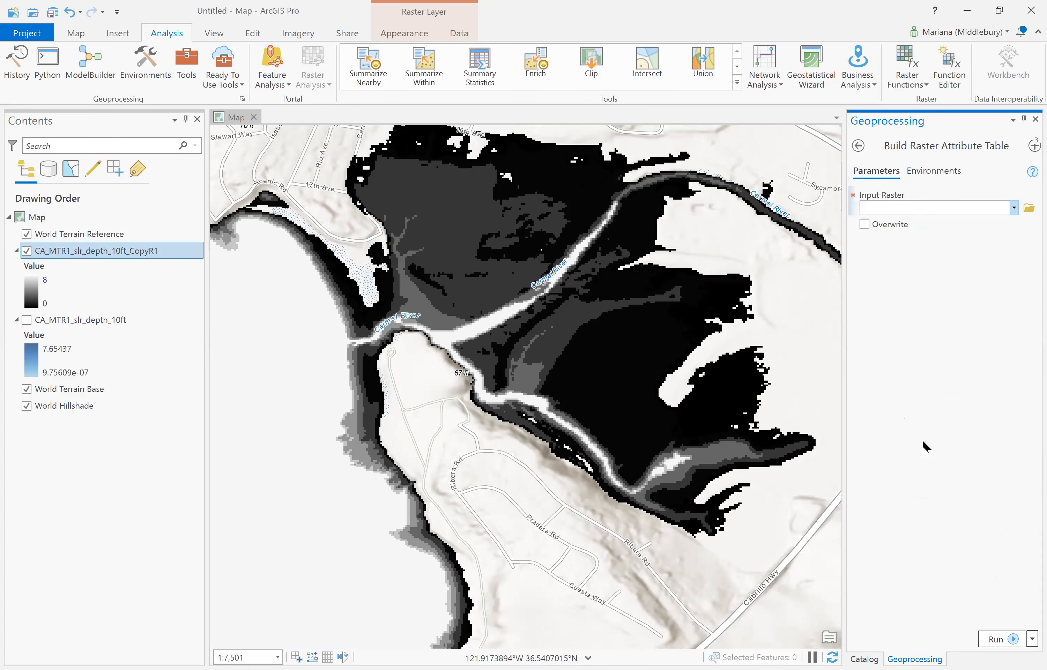
pyautogui.click(1013, 208)
pyautogui.click(995, 225)
# - Run Build Raster Attribute Table on the CA_MTR1_slr_depth_10ft_CopyR1 raster
pyautogui.click(993, 638)
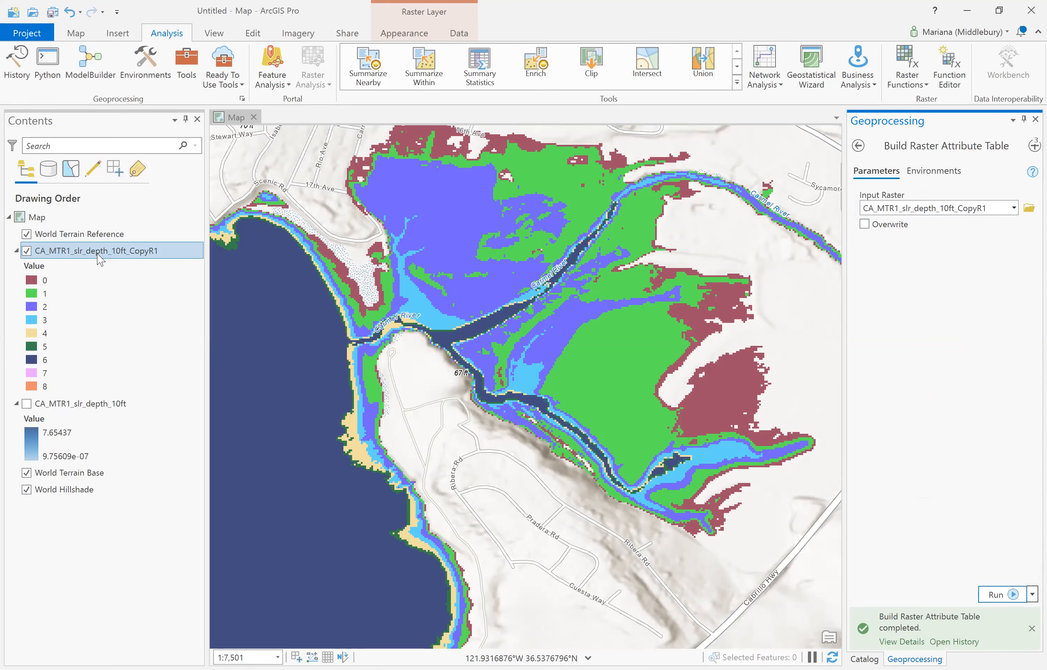
# - Add CA_MTR1_slr_depth_10ft_CopyR1 from Default.gdb in the Catalog to the current map
pyautogui.rightClick(100, 259)
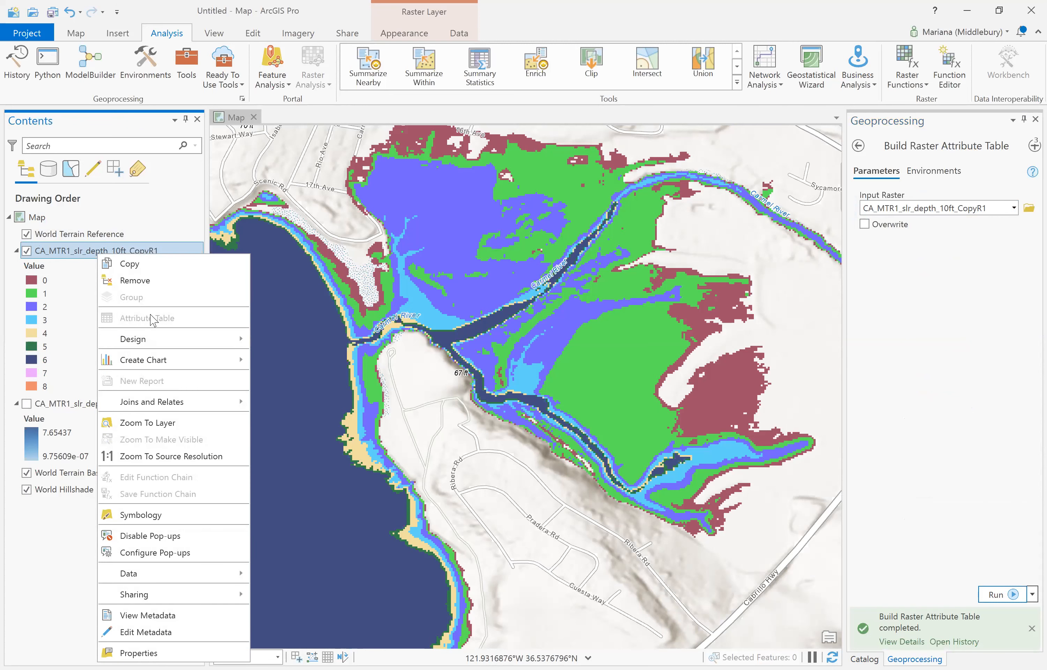
pyautogui.click(43, 559)
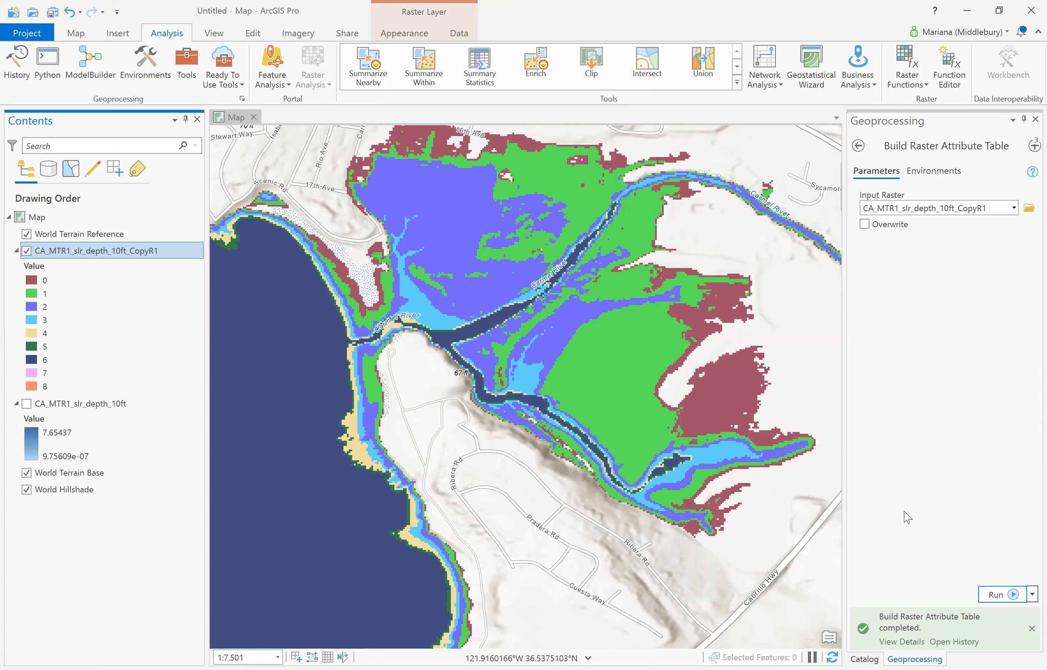
pyautogui.click(863, 658)
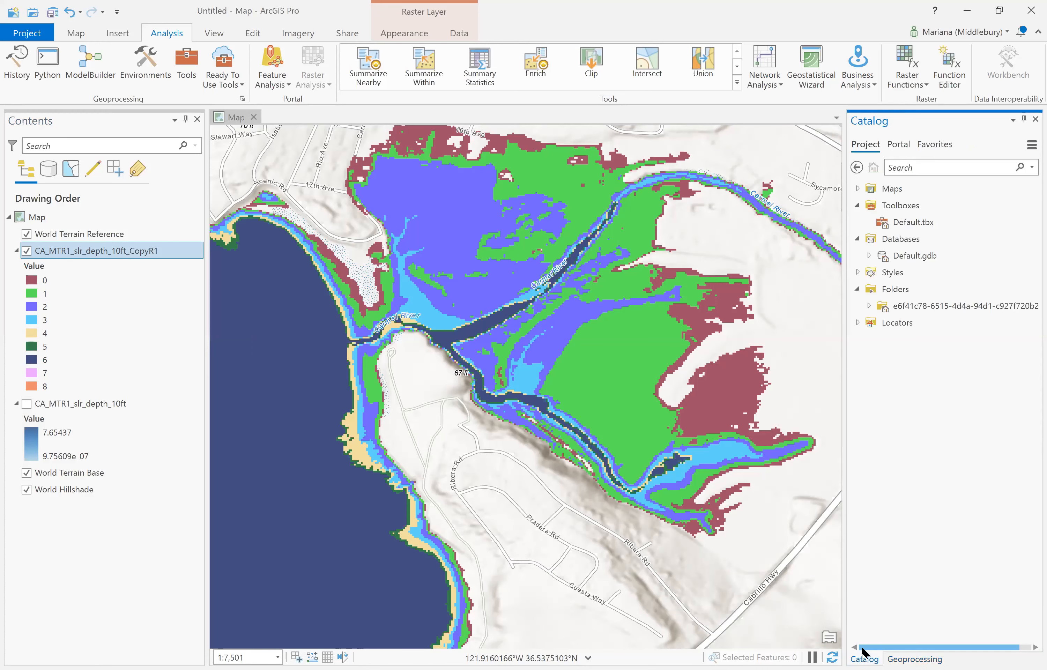
pyautogui.click(886, 241)
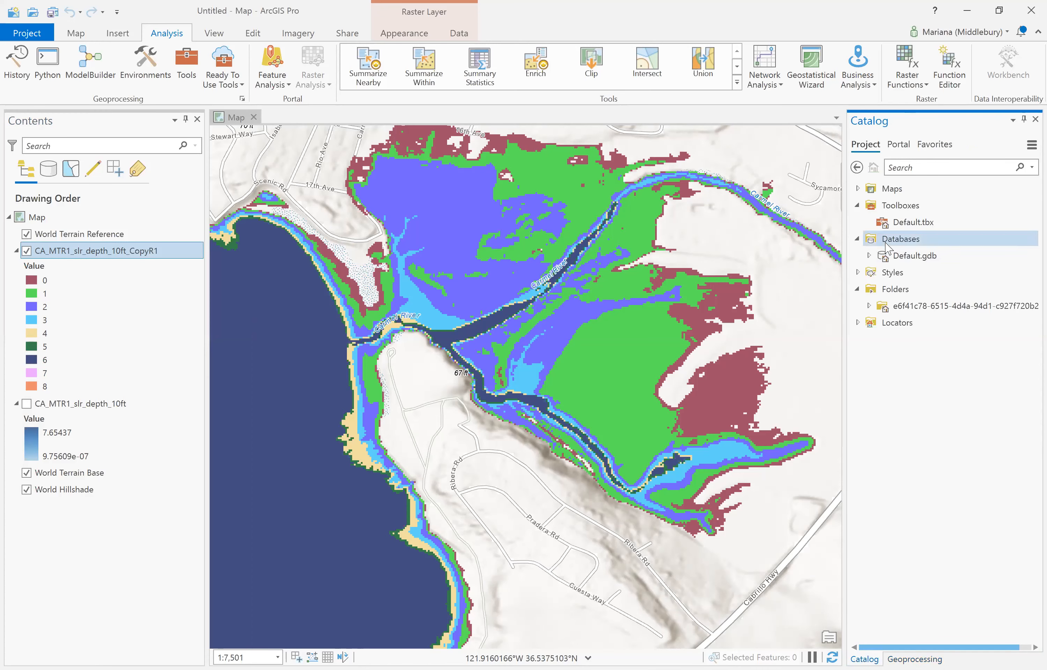
pyautogui.doubleClick(893, 254)
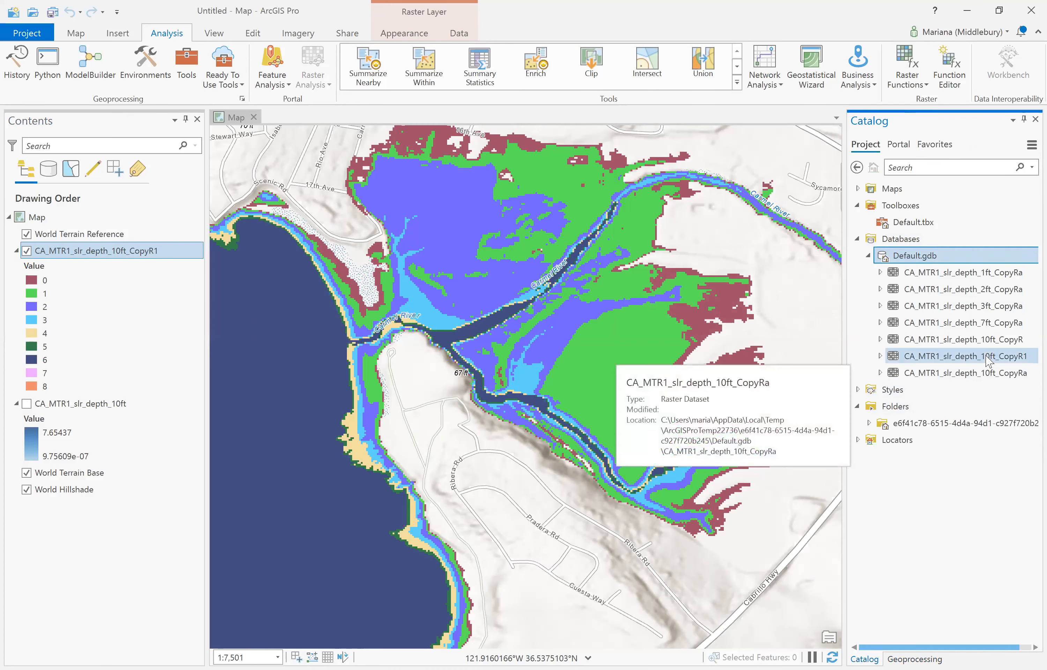
pyautogui.rightClick(960, 363)
pyautogui.click(932, 372)
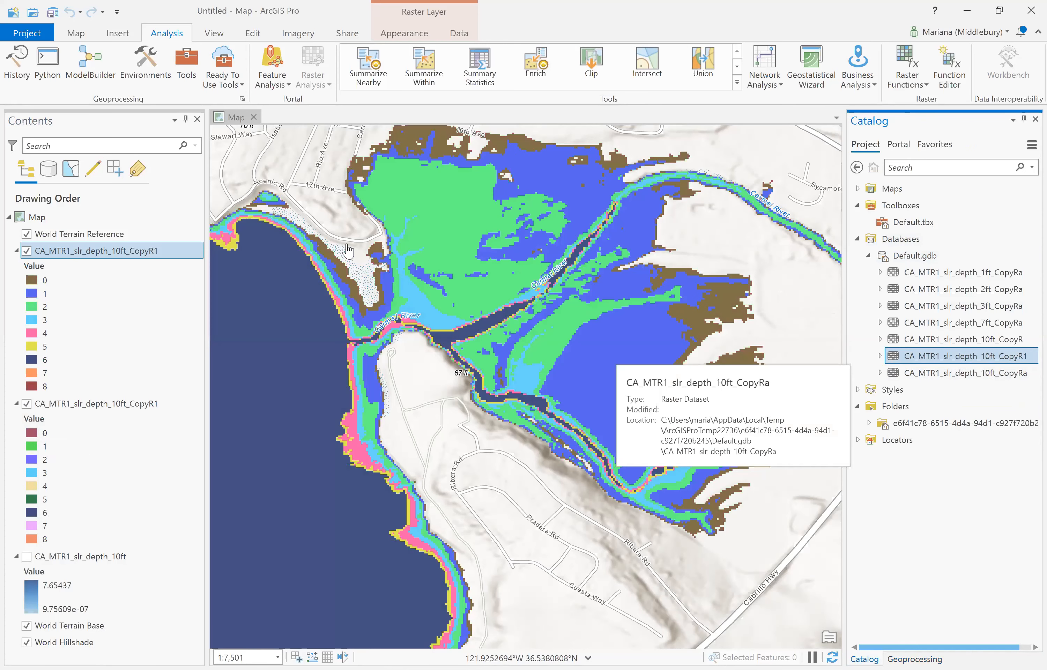
# - Open the CopyR1 layer's attribute table and select classes 0–3 and 5–8 to highlight them on the map
pyautogui.rightClick(113, 256)
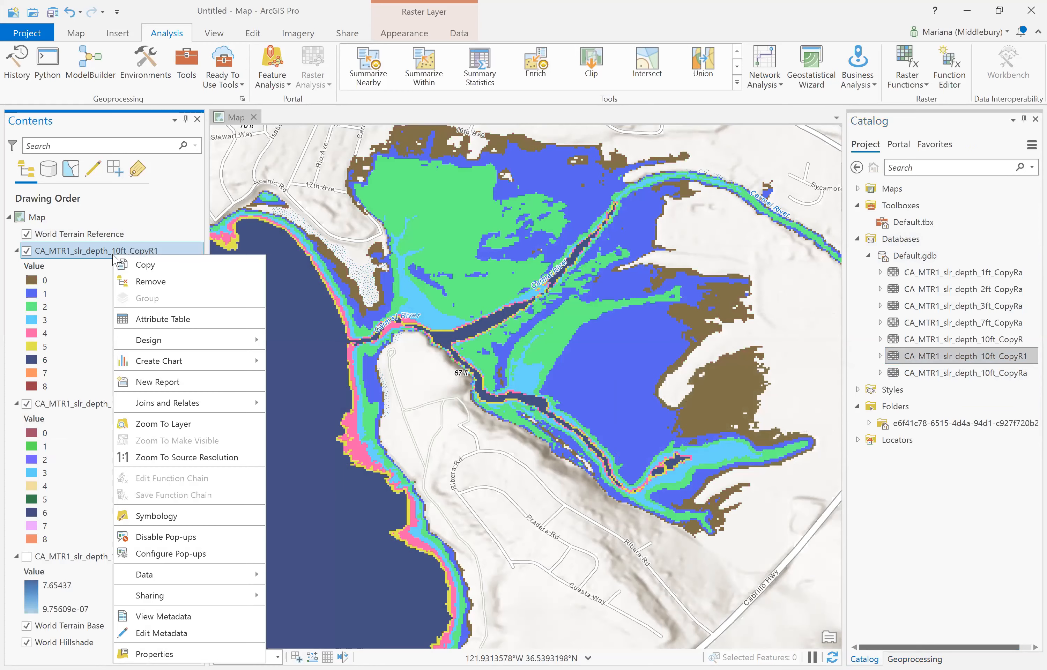
pyautogui.click(175, 324)
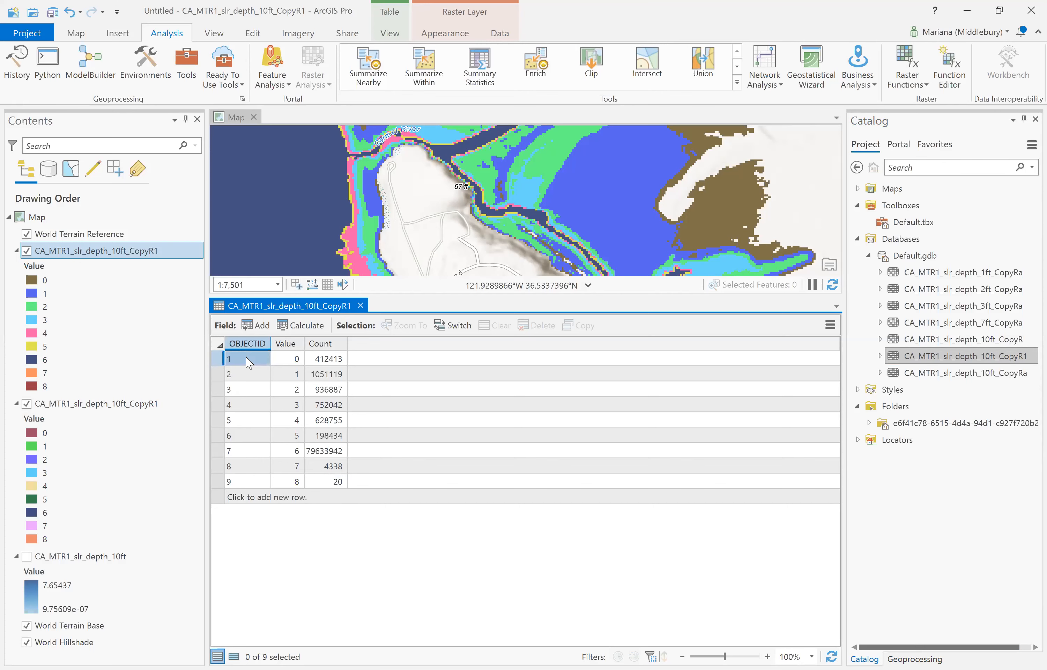
pyautogui.click(223, 361)
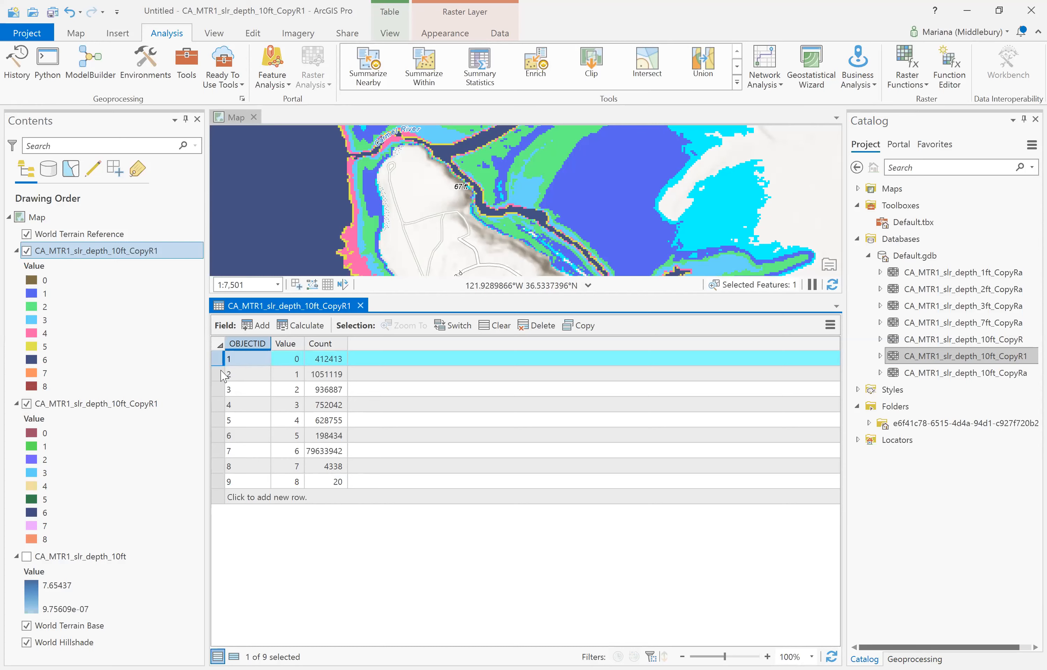
pyautogui.click(222, 377)
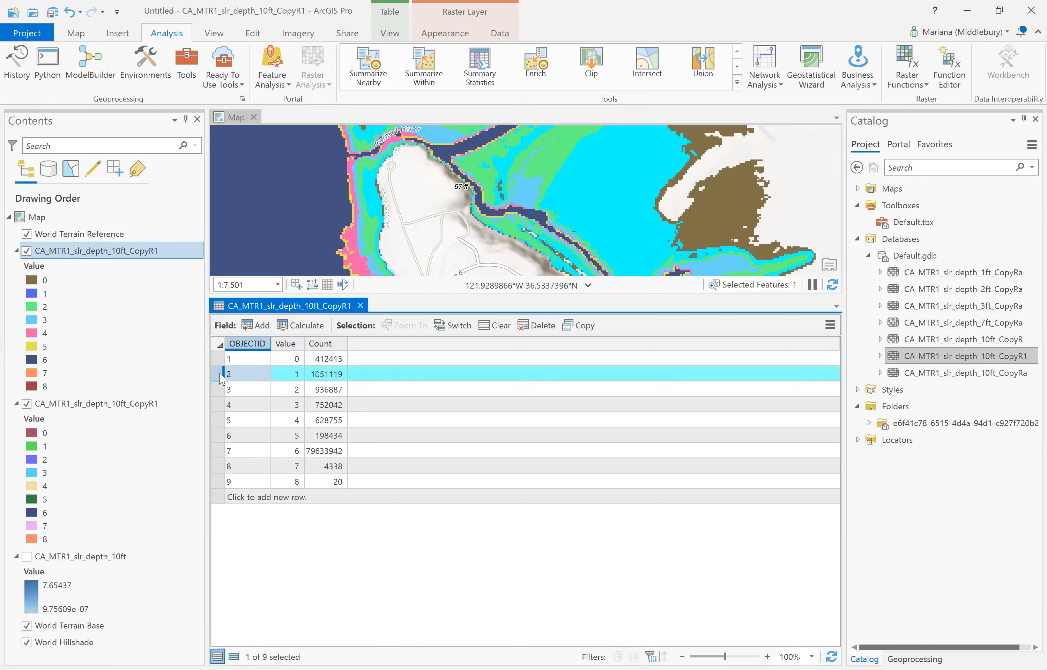
pyautogui.click(218, 392)
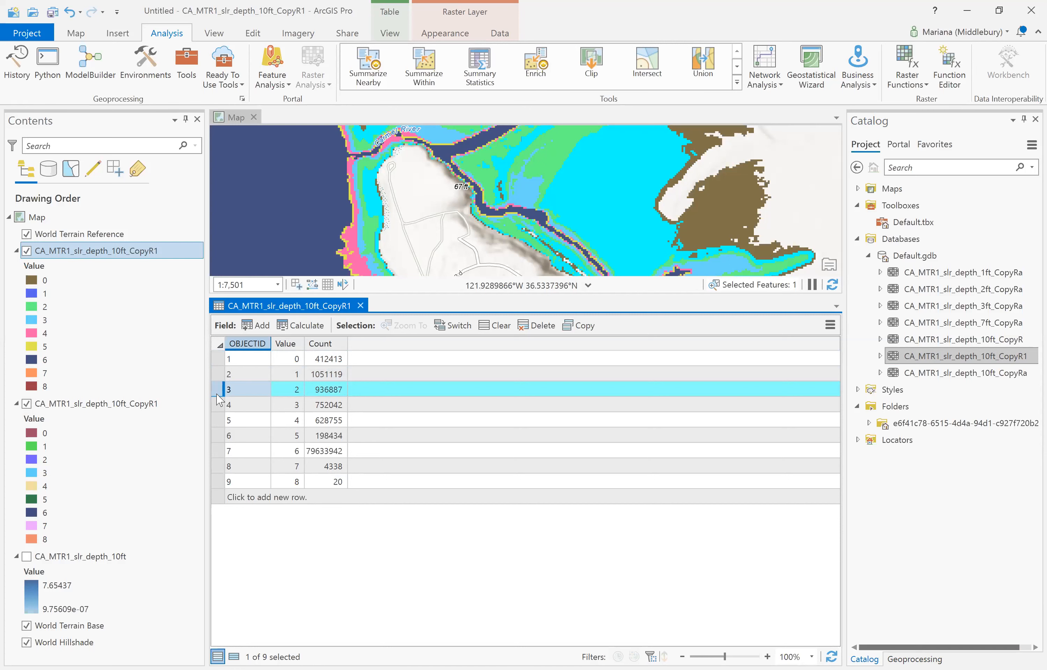
pyautogui.click(216, 410)
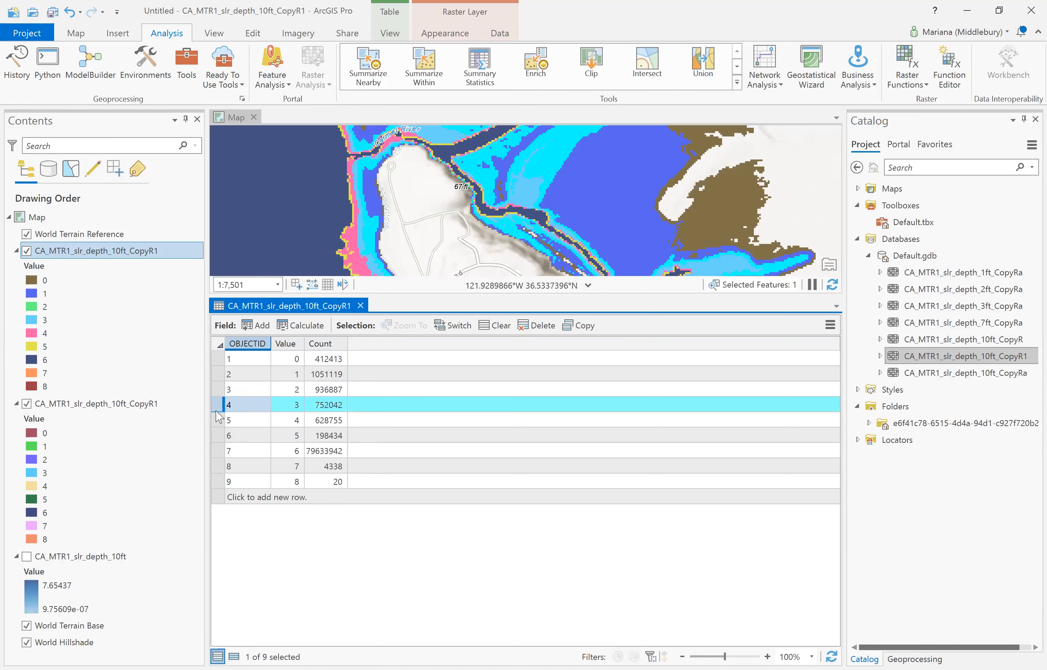
pyautogui.click(218, 435)
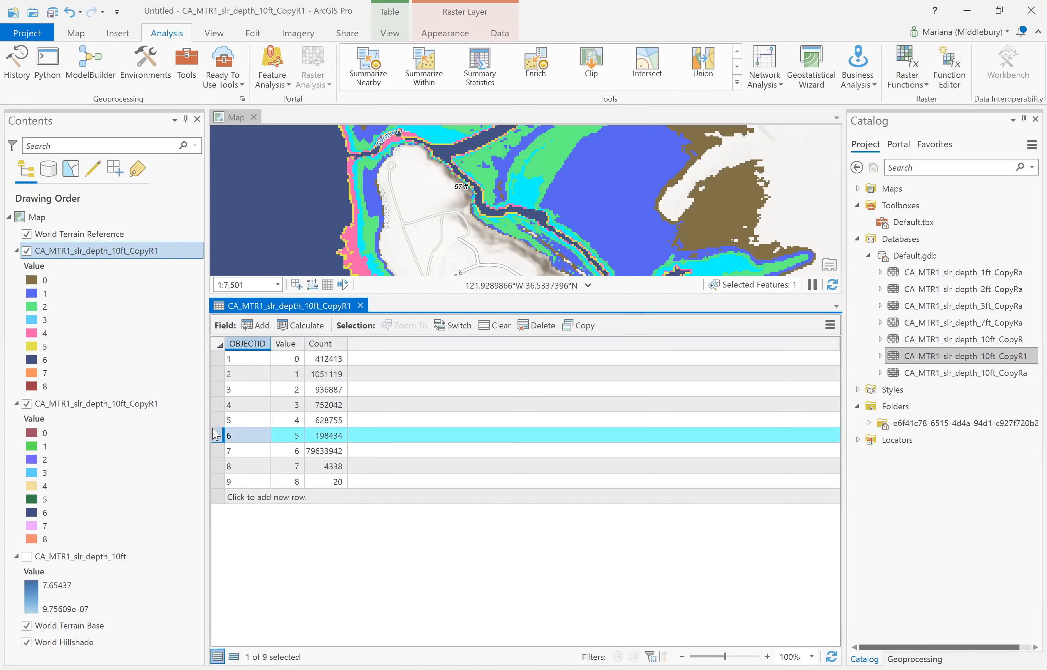
pyautogui.click(215, 451)
pyautogui.click(216, 467)
pyautogui.click(216, 474)
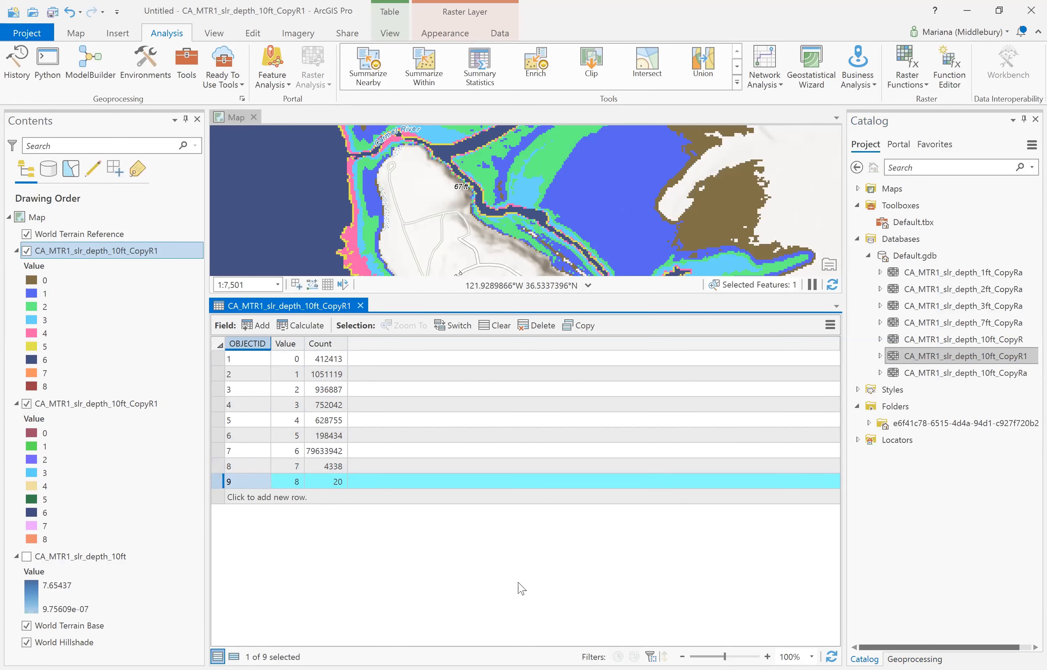